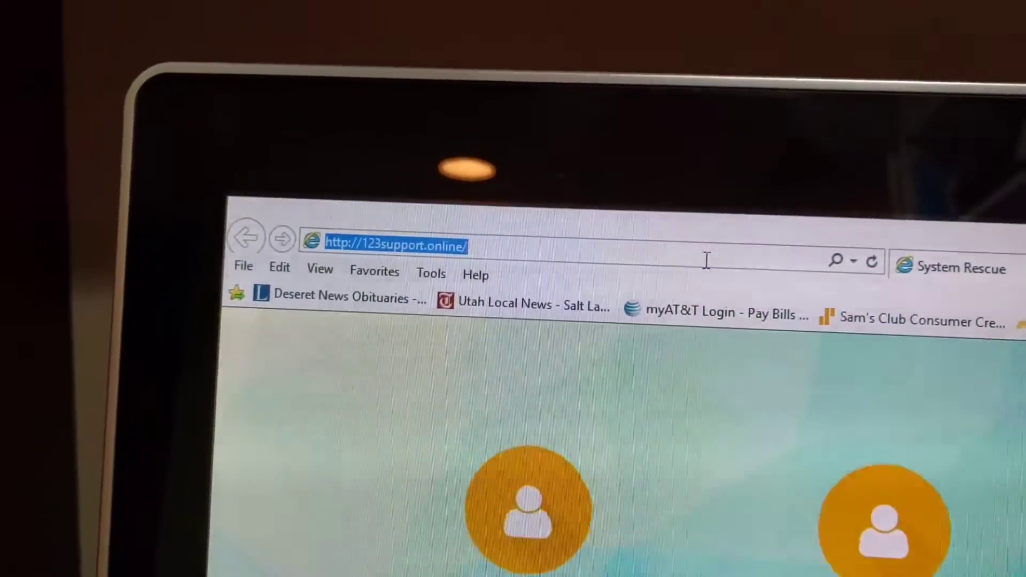
text(c)
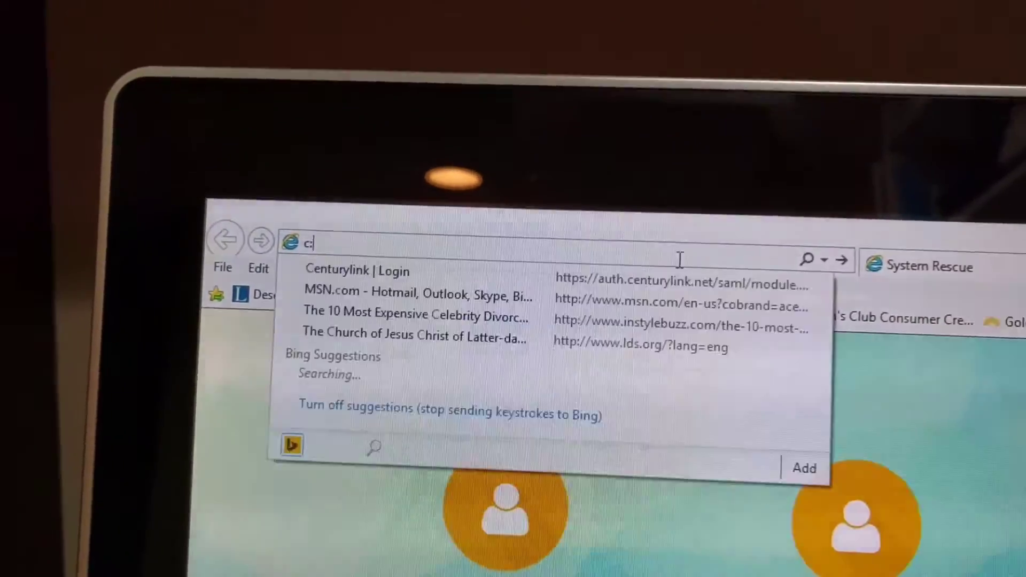
Bring the Acer (C:) drive window forward and move it up-left so Program Files, Users and Windows show
key(Escape)
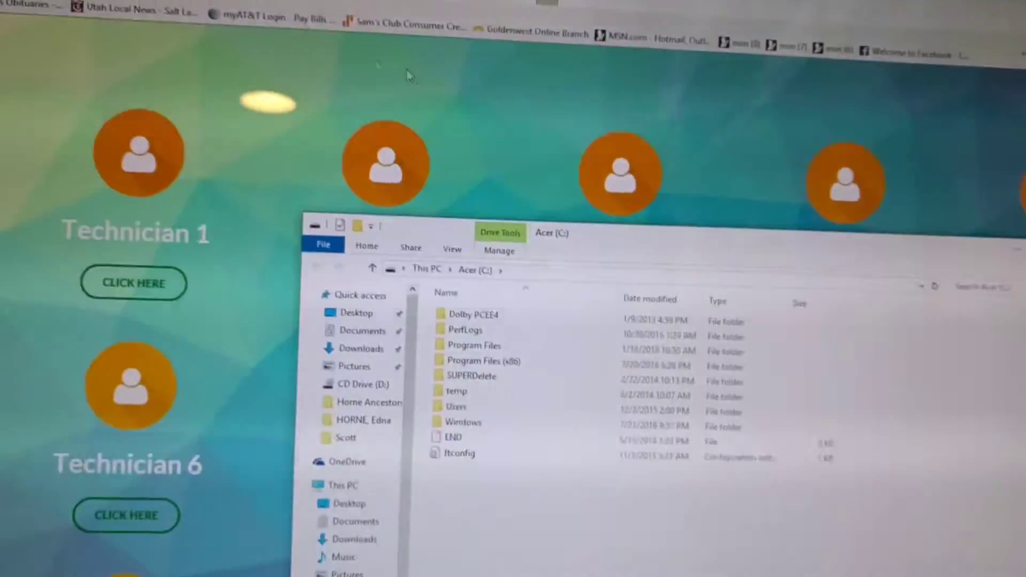
drag(714, 120, 552, 61)
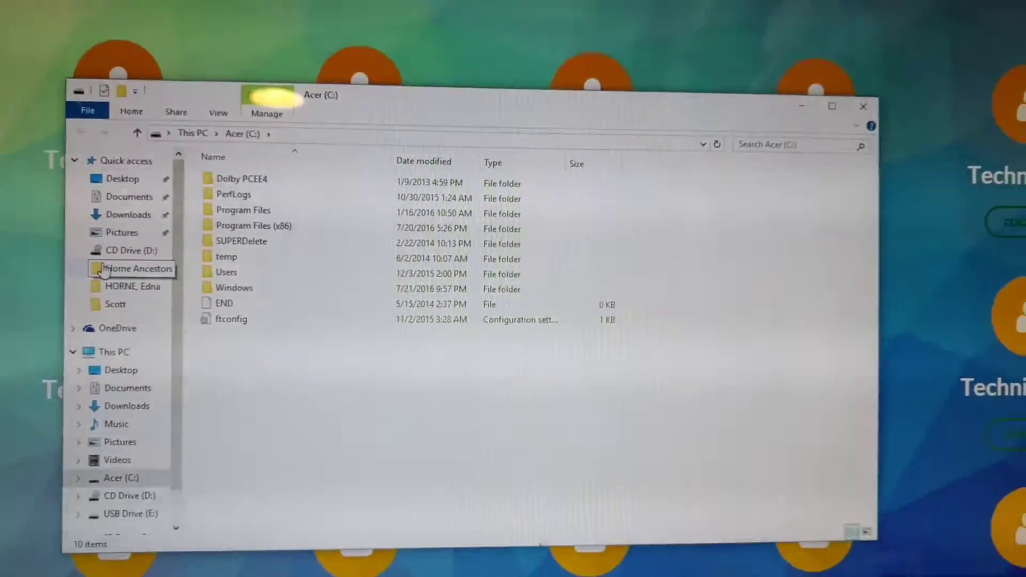
Go to USB Drive (E:) and open the nayliner folder to list adwcleaner, RogueKiller and ccsetup519
click(121, 520)
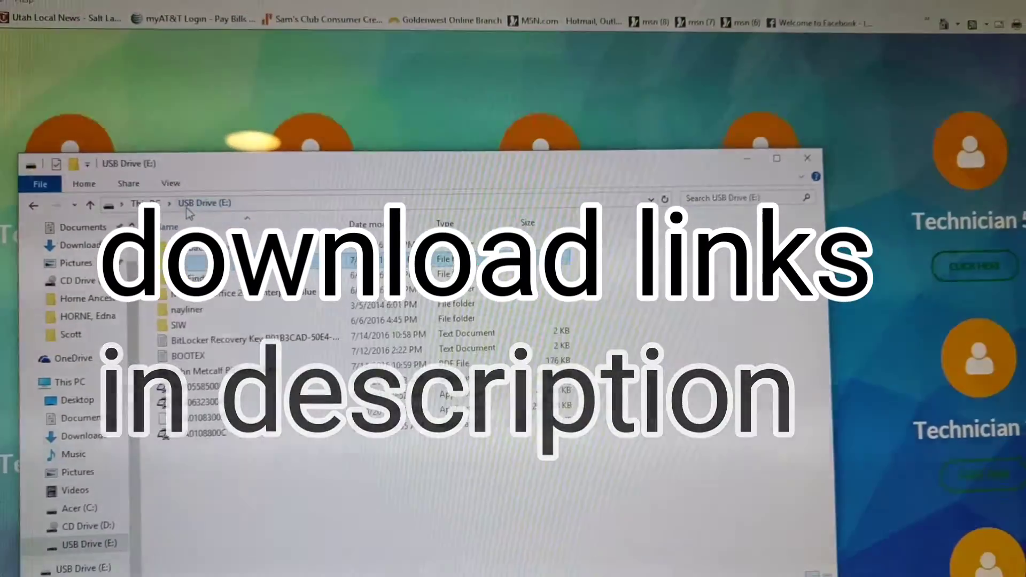
double_click(187, 310)
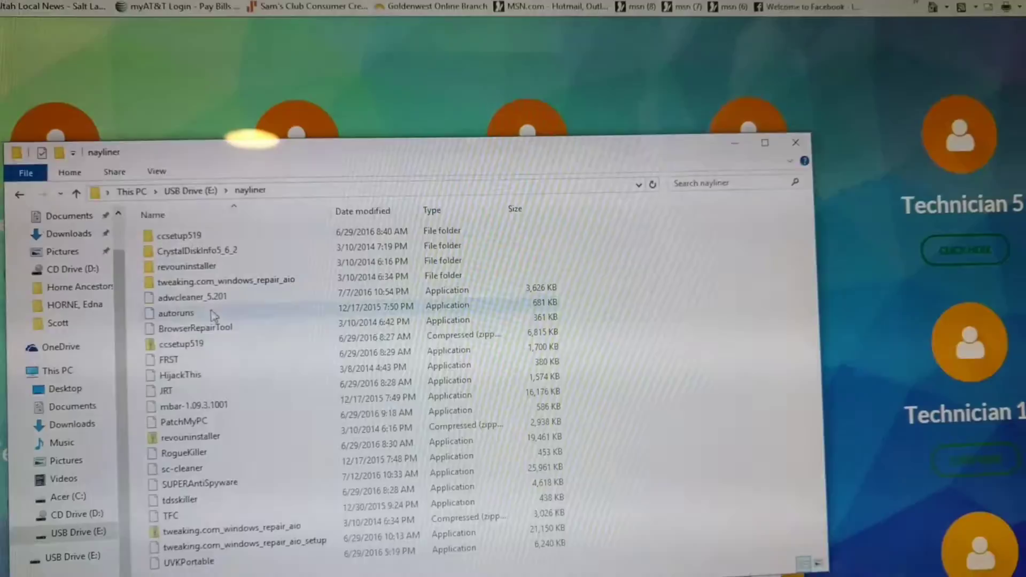